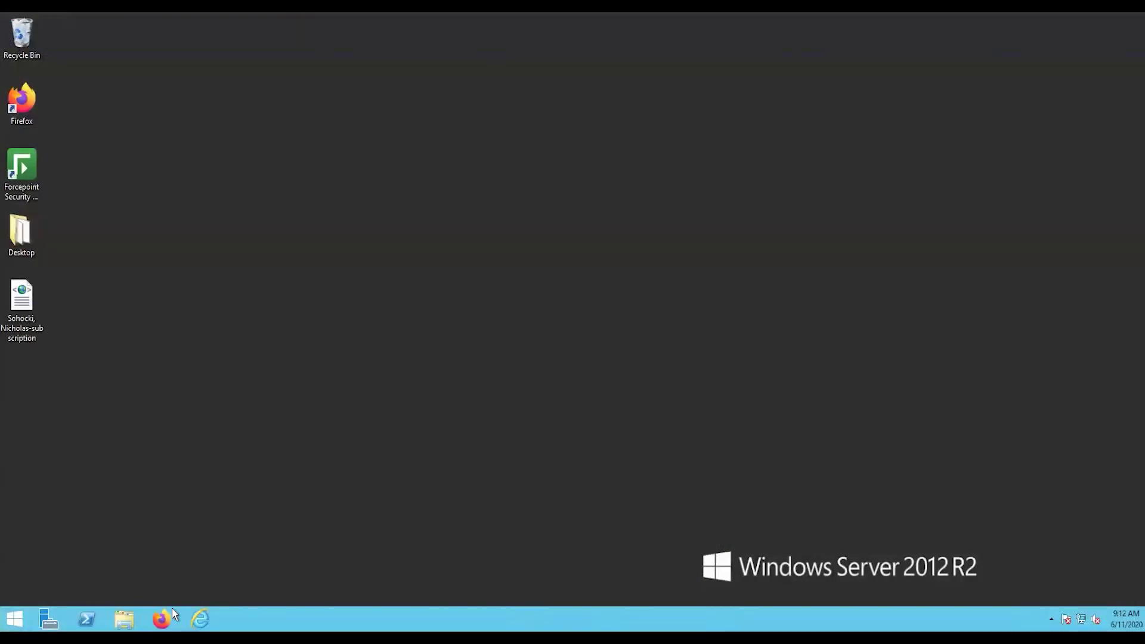
# - Switch to Firefox, open support.forcepoint.com and log in to the Forcepoint Support site with the prefilled account details
pyautogui.click(170, 614)
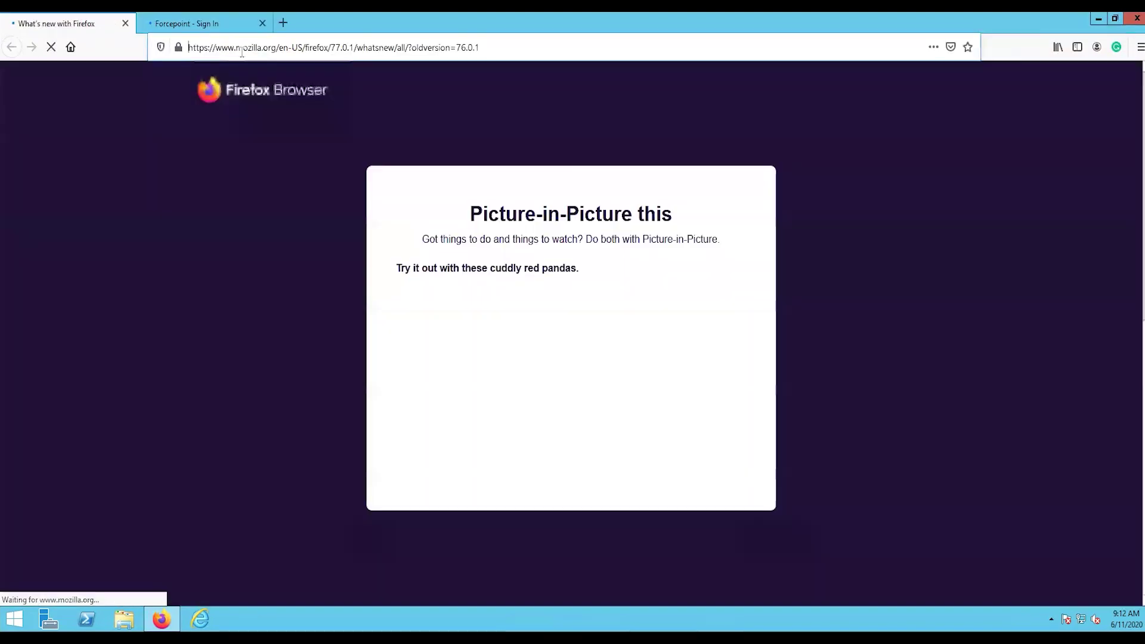
pyautogui.click(242, 52)
pyautogui.write('support.forcepoint.com')
pyautogui.press('Return')
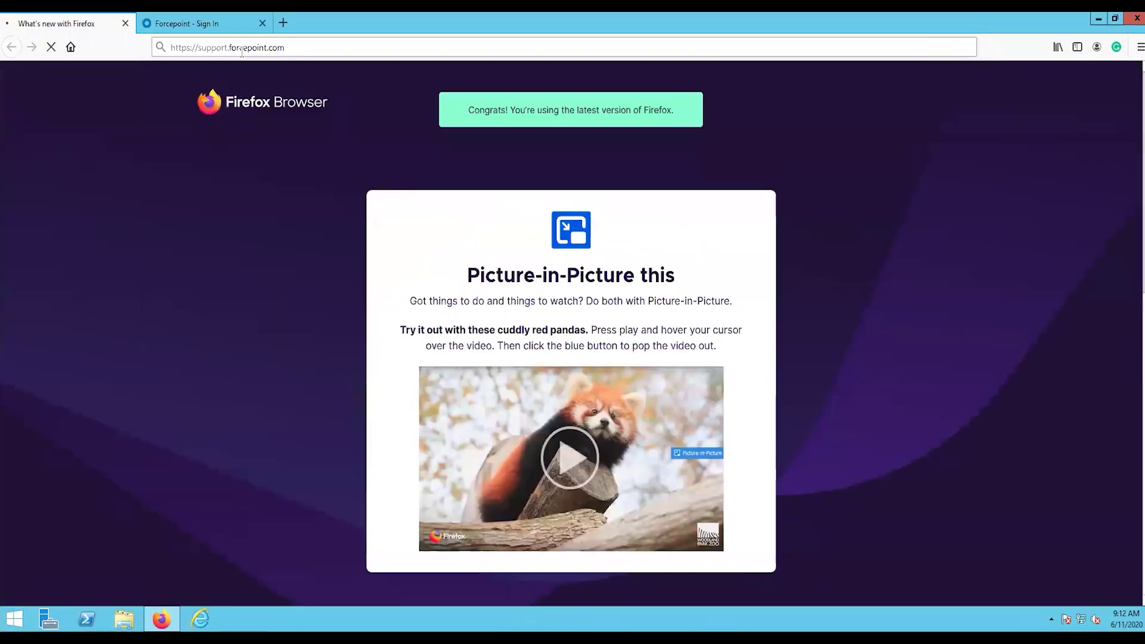
pyautogui.click(261, 24)
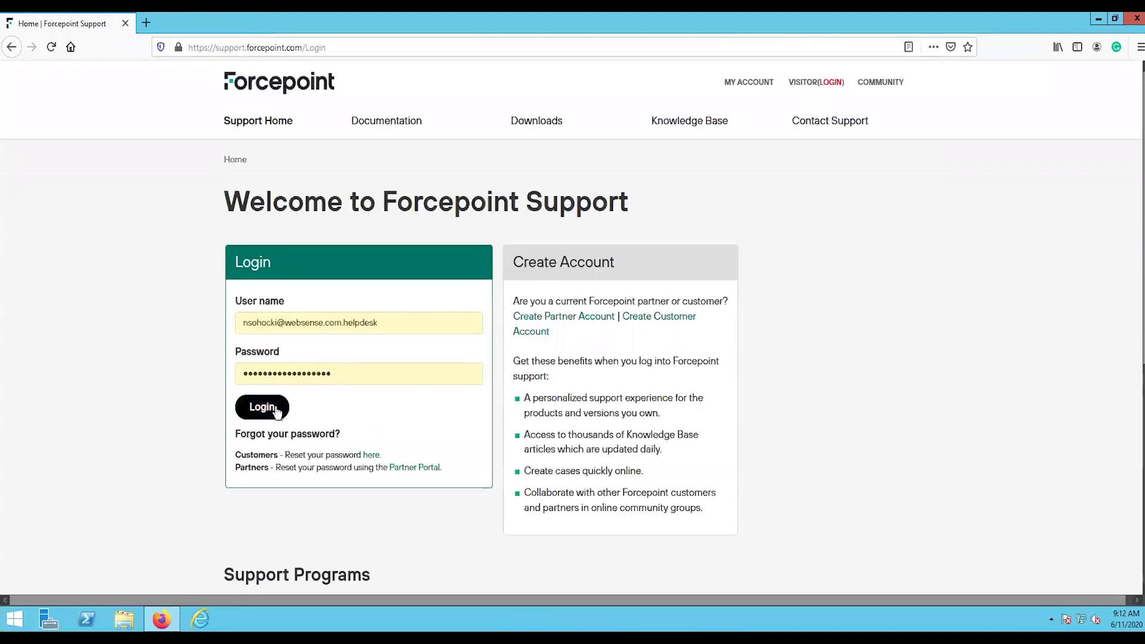
pyautogui.click(276, 410)
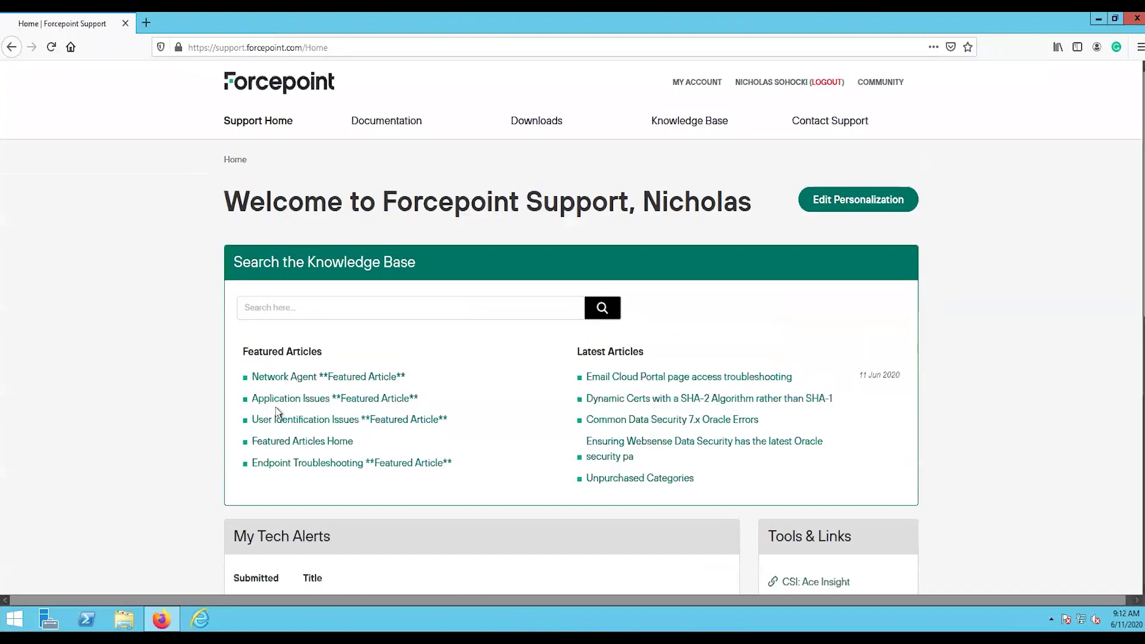
# - Find Forcepoint Security Appliance Manager 2.0.1 among all Forcepoint downloads and download its installer
pyautogui.click(523, 124)
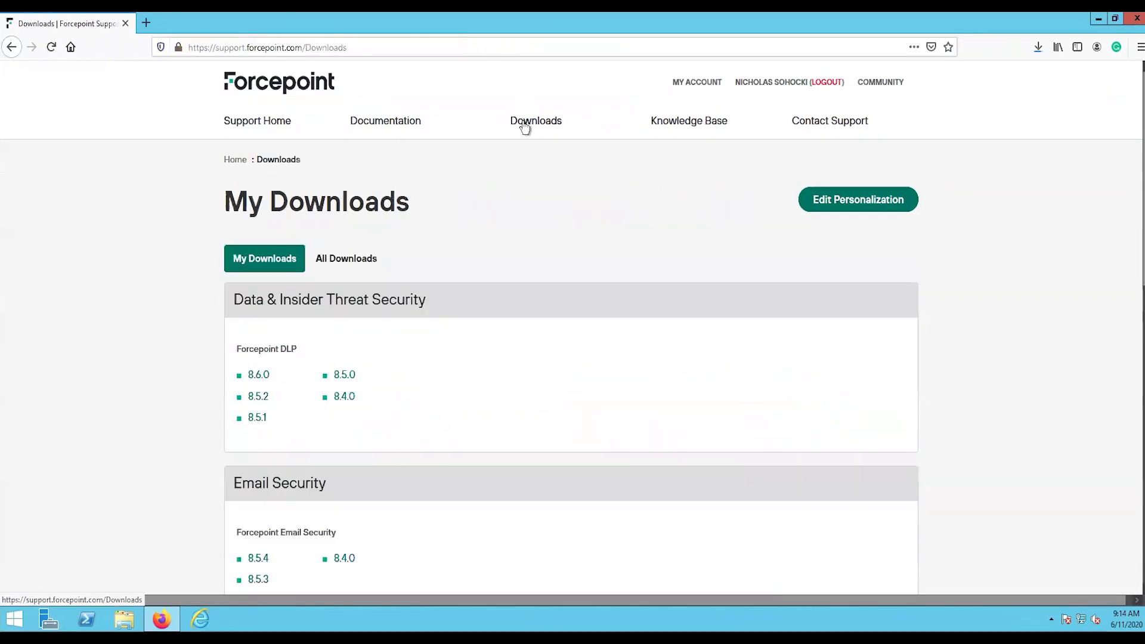
pyautogui.click(322, 260)
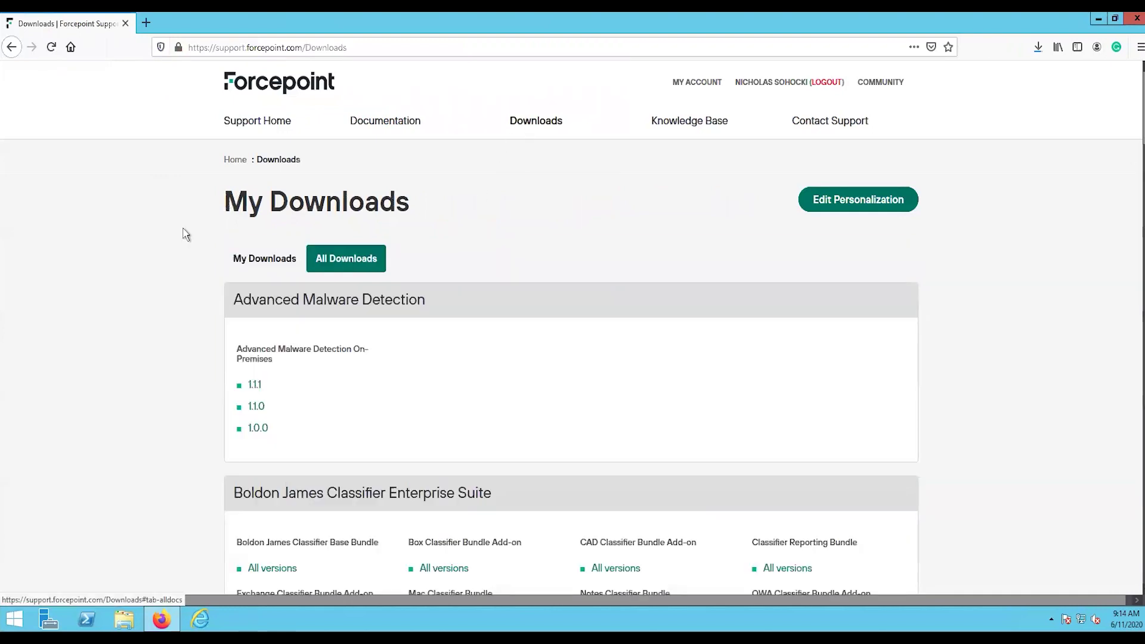
pyautogui.scroll(-5, 161, 237)
pyautogui.scroll(-18, 161, 238)
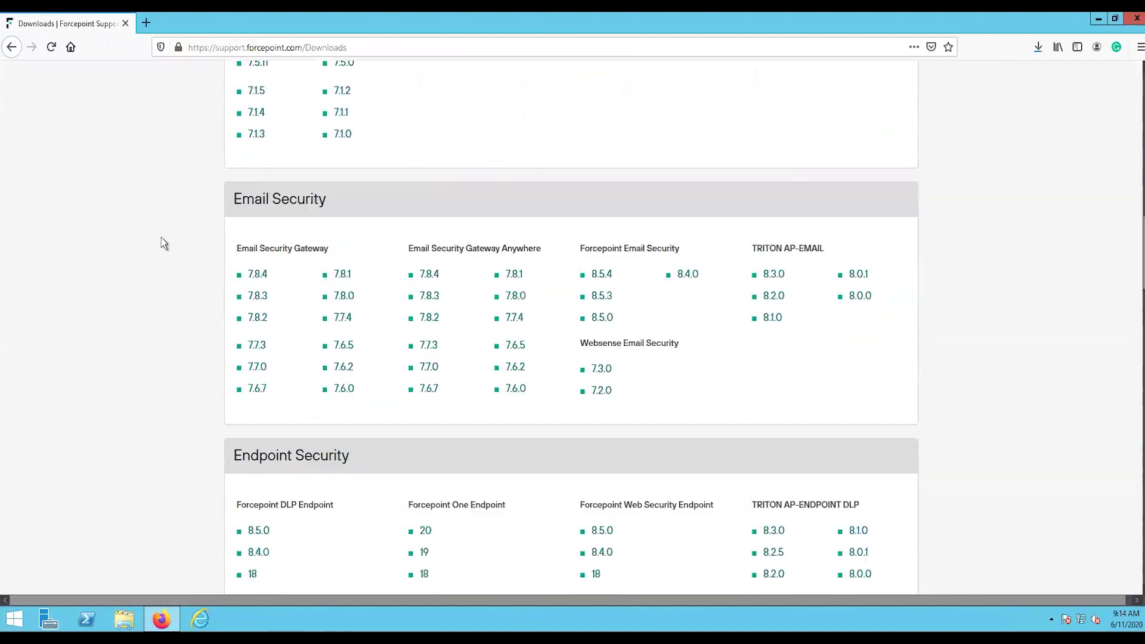
pyautogui.scroll(-3, 164, 243)
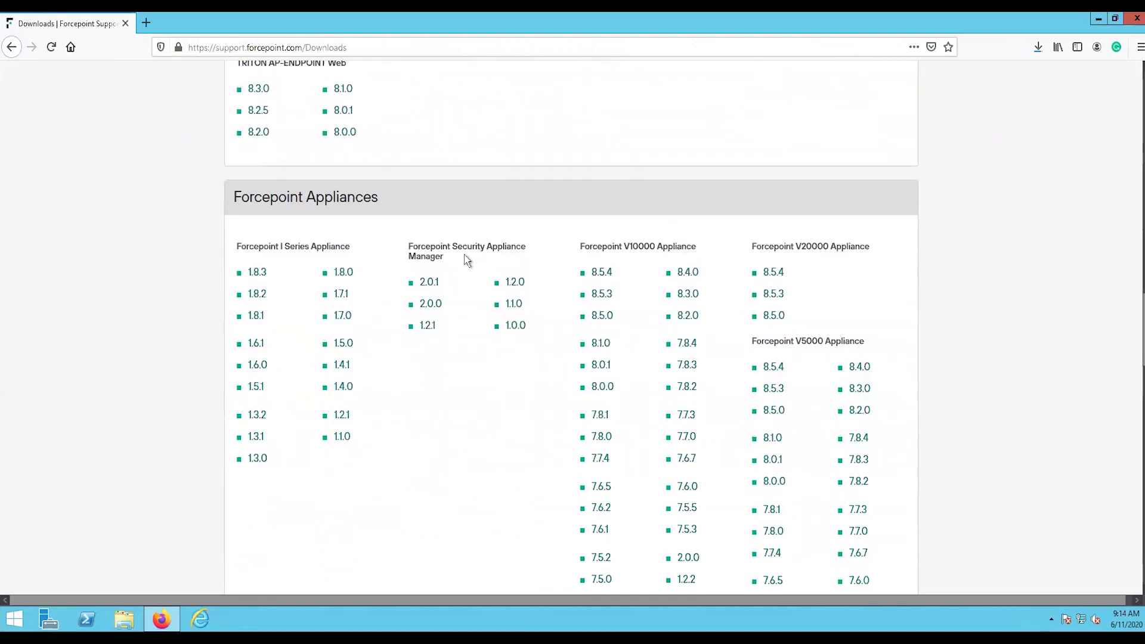
pyautogui.click(427, 284)
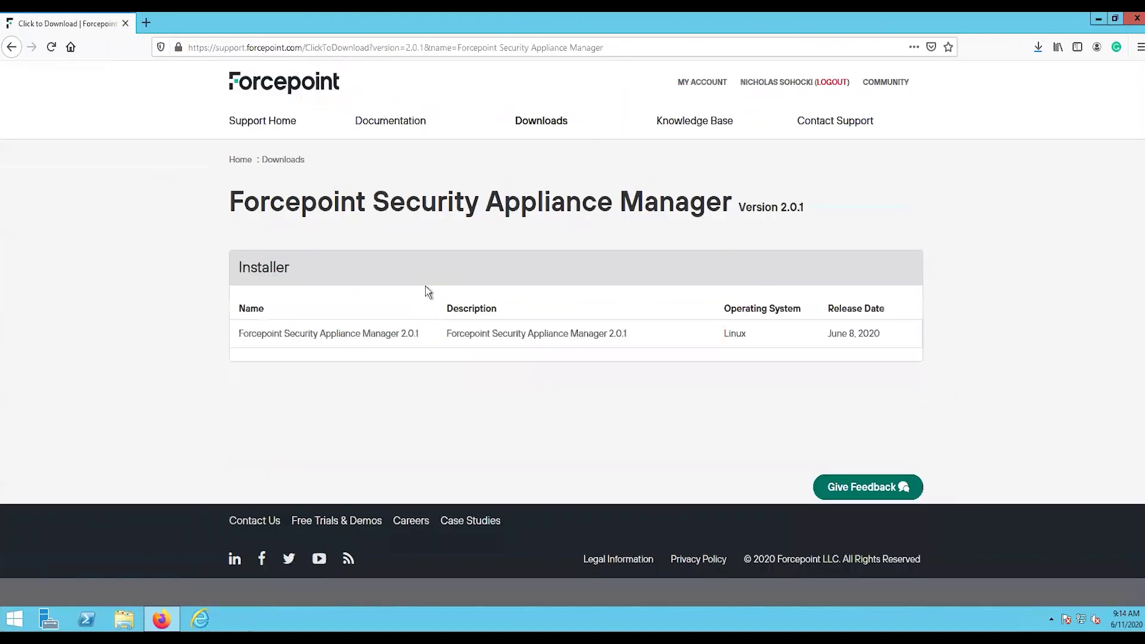
pyautogui.click(379, 334)
pyautogui.click(377, 564)
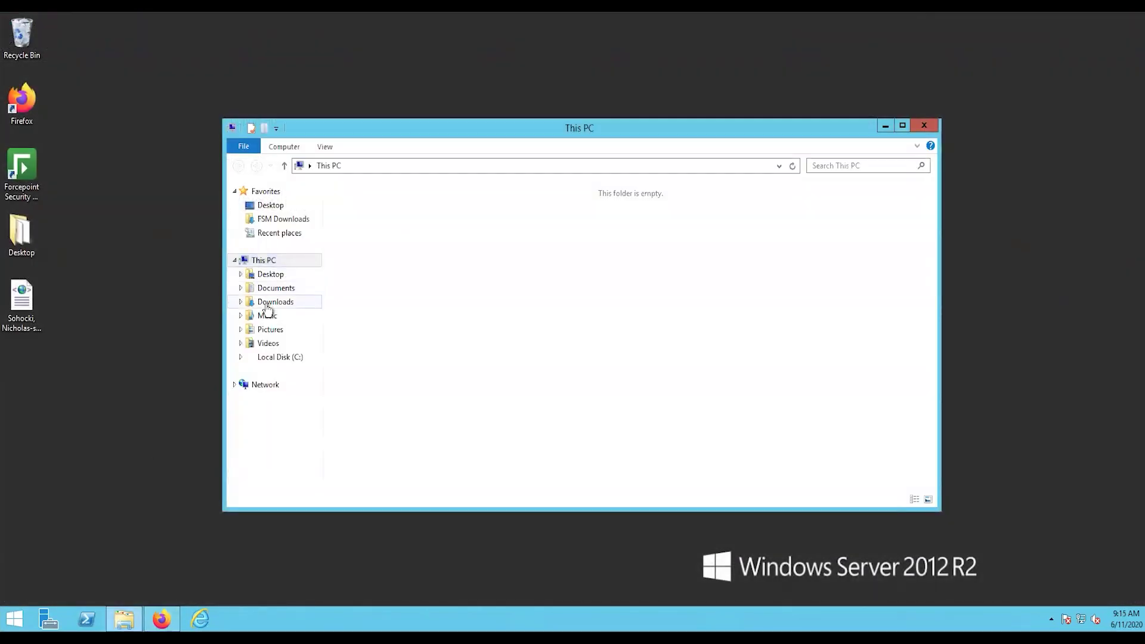
# - Move the downloaded ForcepointSAM201Setup.exe installer from the Downloads folder to the desktop
pyautogui.click(270, 302)
pyautogui.moveTo(412, 229); pyautogui.dragTo(108, 362)
pyautogui.moveTo(44, 395); pyautogui.dragTo(65, 369)
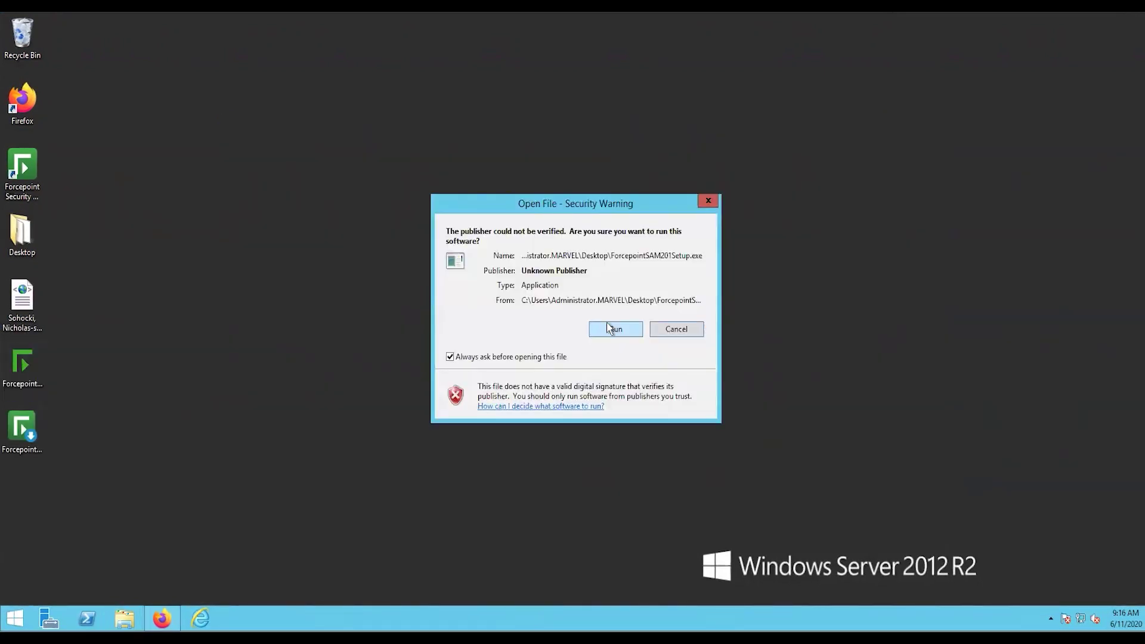
# - Run the SAM installer, accept the subscription agreement, and install it with the default directory and port 5000
pyautogui.click(612, 328)
pyautogui.click(645, 422)
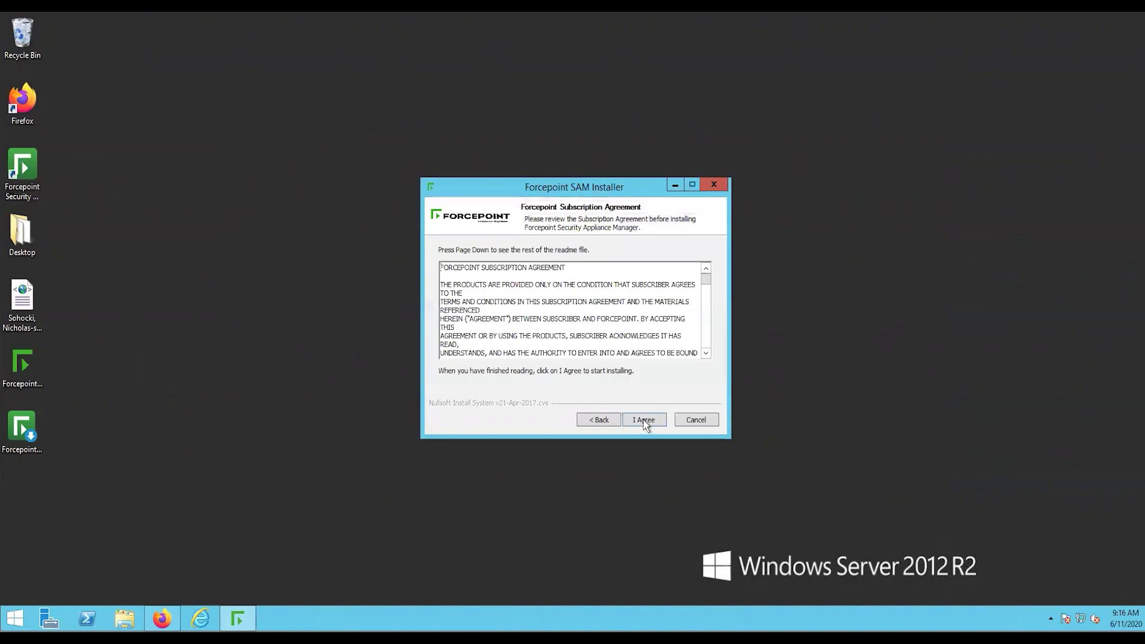
pyautogui.moveTo(709, 285); pyautogui.dragTo(709, 348)
pyautogui.click(644, 421)
pyautogui.click(644, 421)
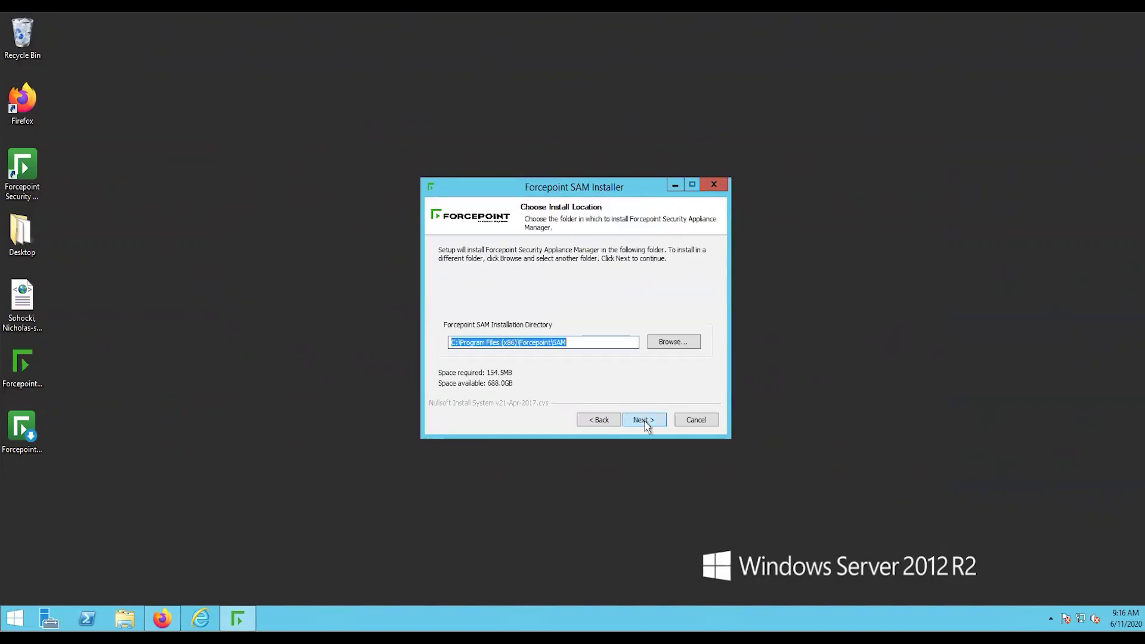
pyautogui.click(644, 420)
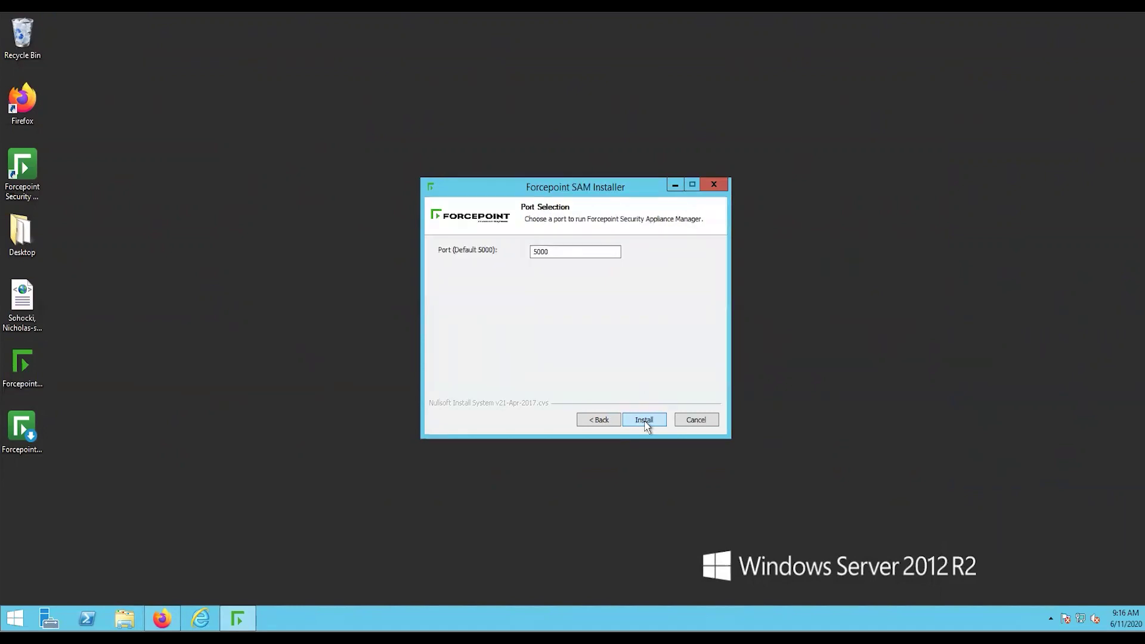
pyautogui.click(644, 421)
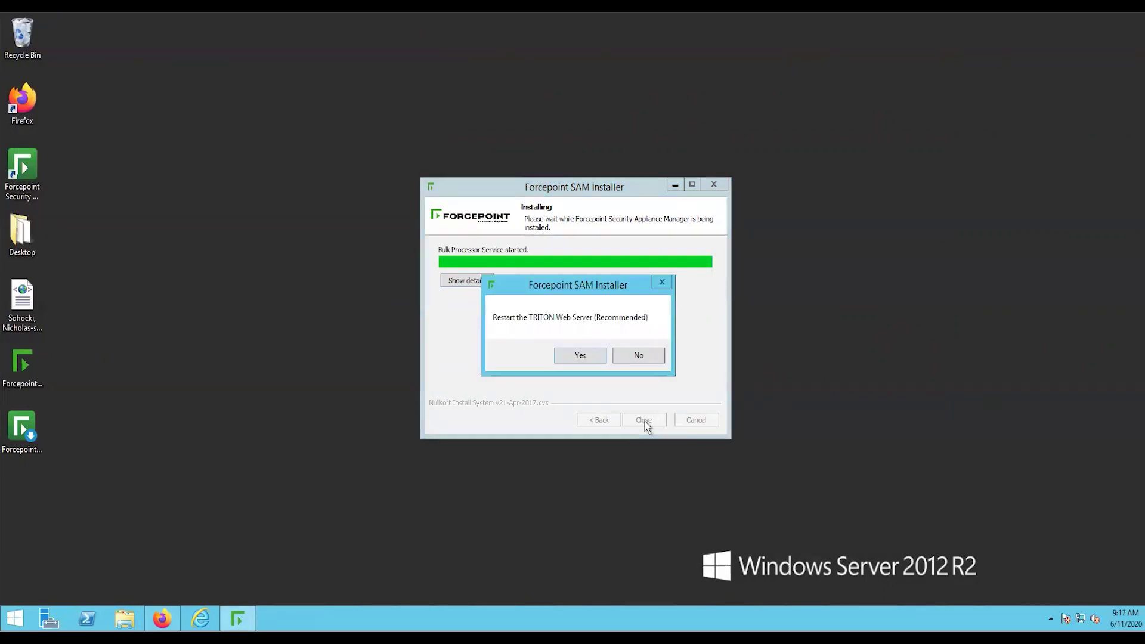
# - Agree to restart the TRITON Web Server and close the SAM installer once the installation completes
pyautogui.click(579, 356)
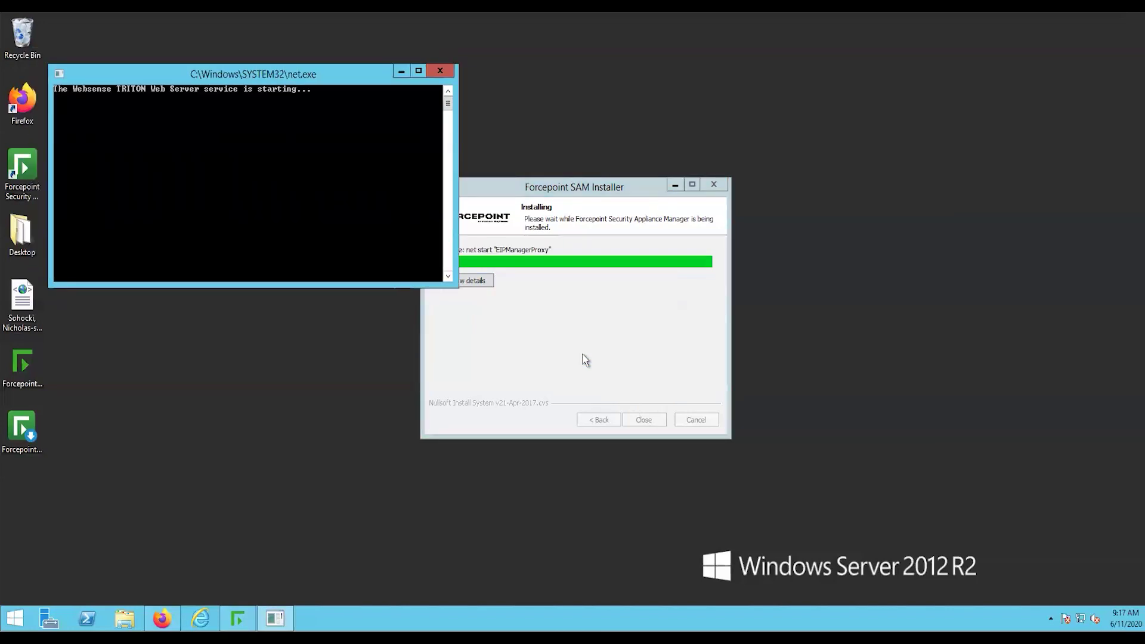
pyautogui.click(608, 358)
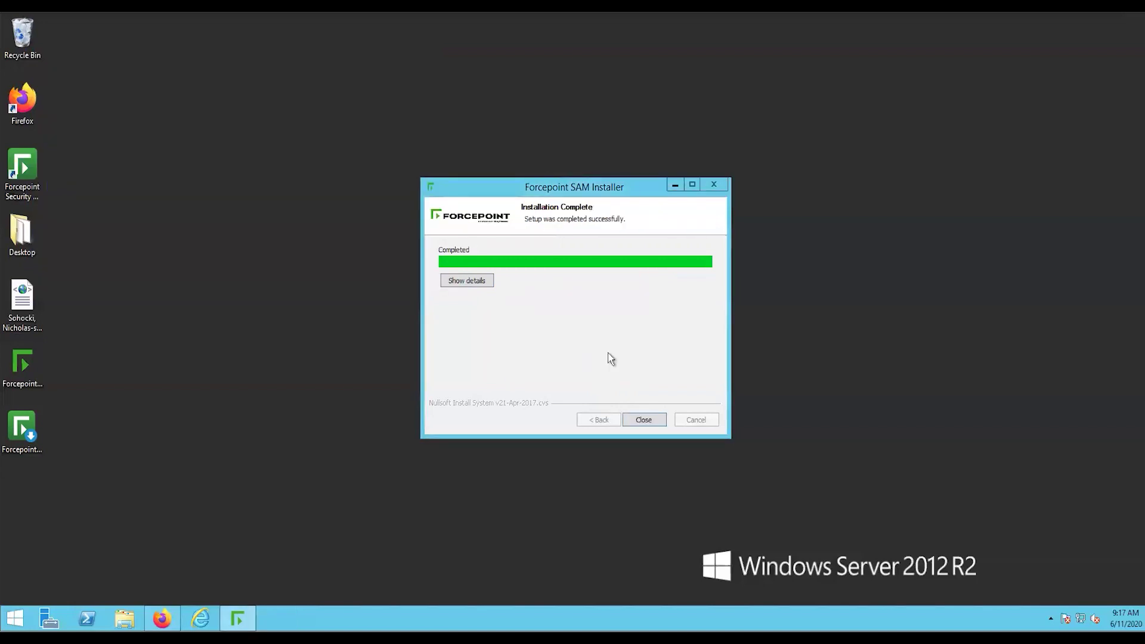
pyautogui.click(656, 421)
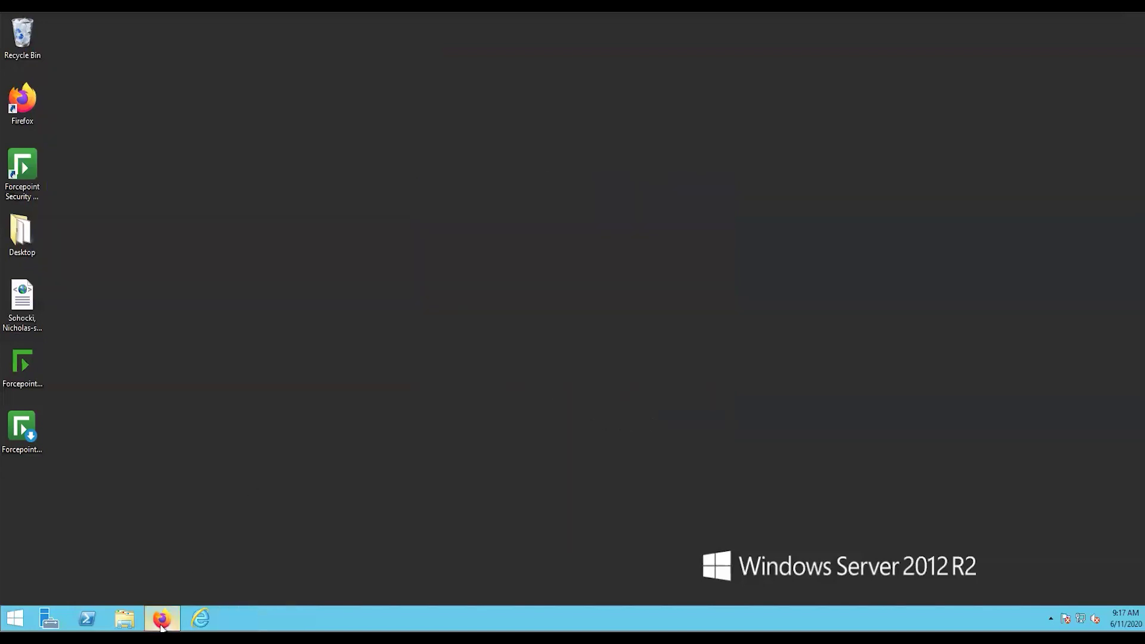
pyautogui.click(162, 618)
pyautogui.click(148, 23)
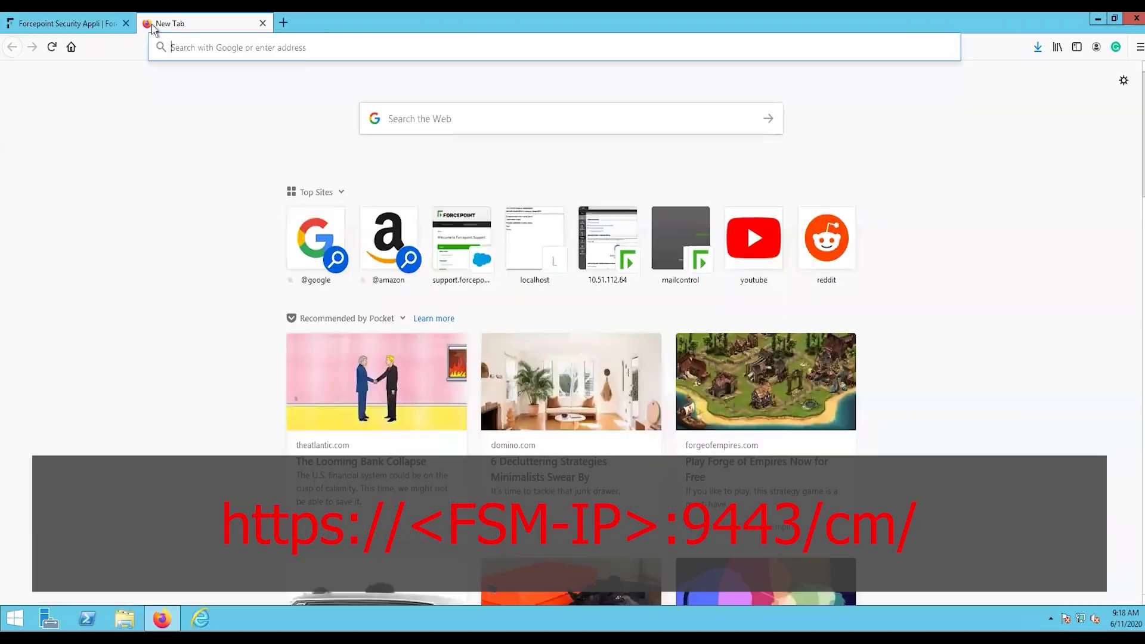
pyautogui.write('https')
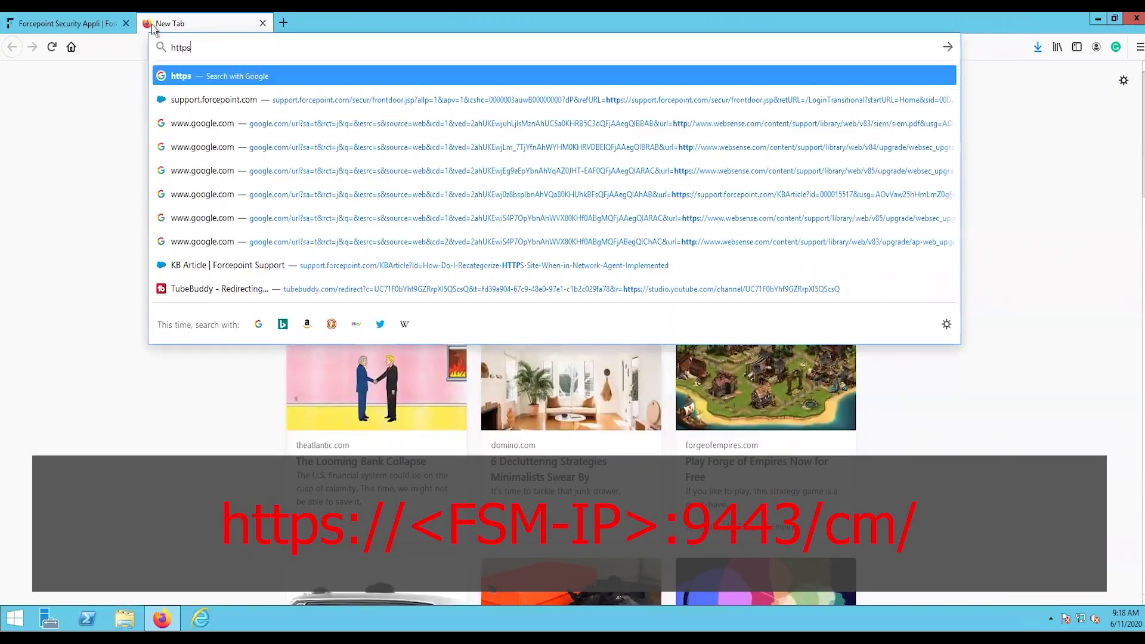
pyautogui.write('://10.51.112.64:9443/')
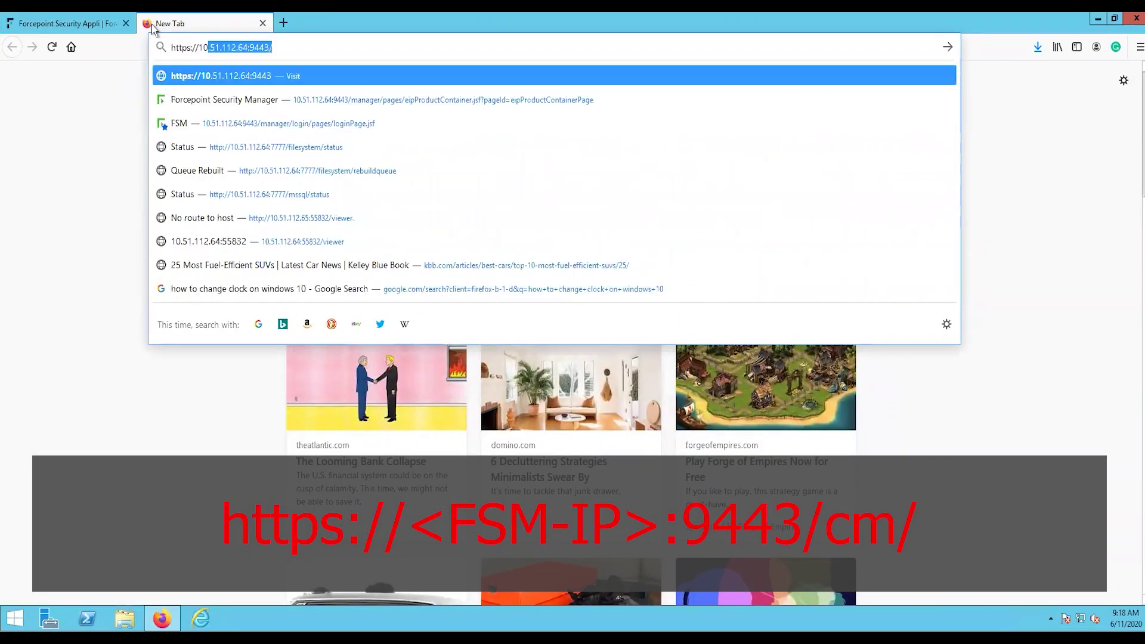
pyautogui.press('End')
pyautogui.write('cm')
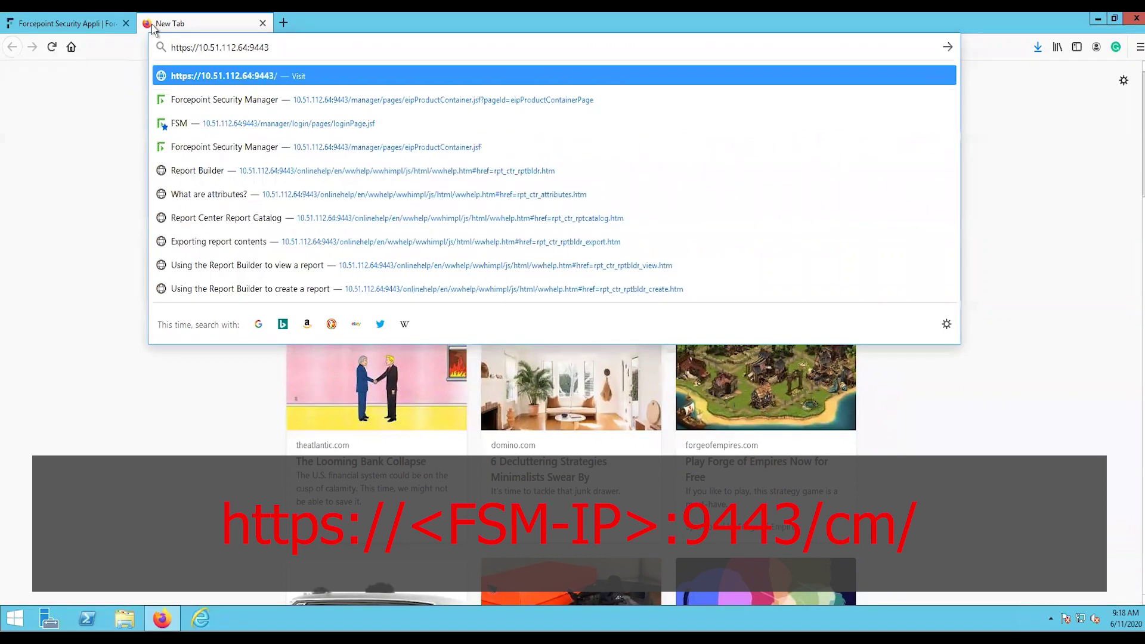
pyautogui.press('Return')
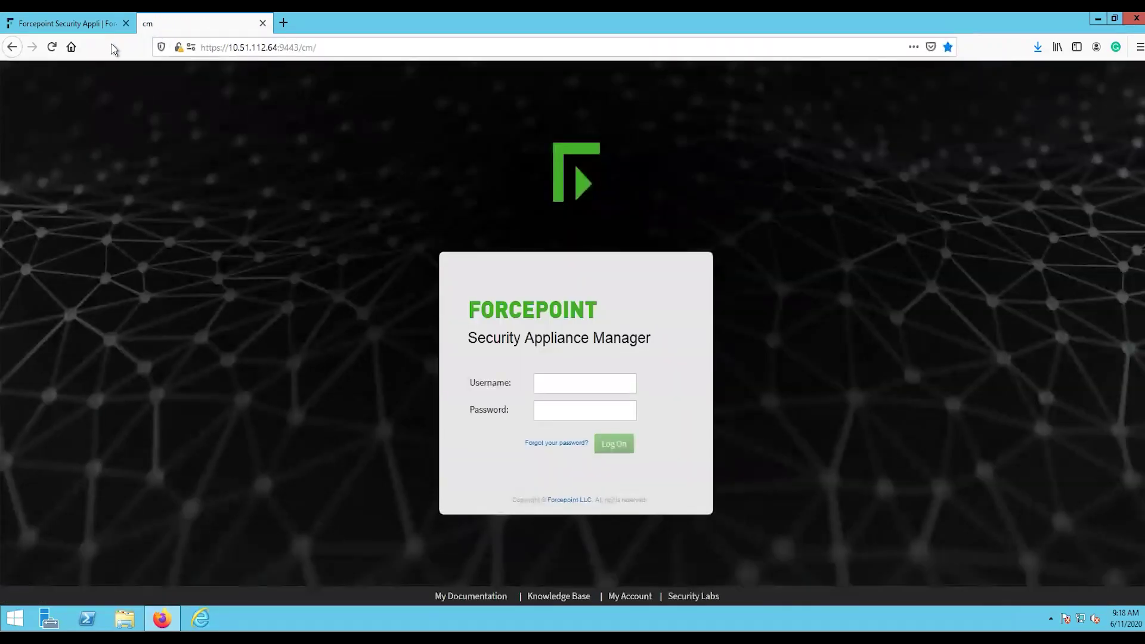
# - Log on to the Security Appliance Manager as admin with the account password, and dismiss the non-controllable appliances notice
pyautogui.click(567, 386)
pyautogui.write('admin')
pyautogui.press('Tab')
pyautogui.press('Return')
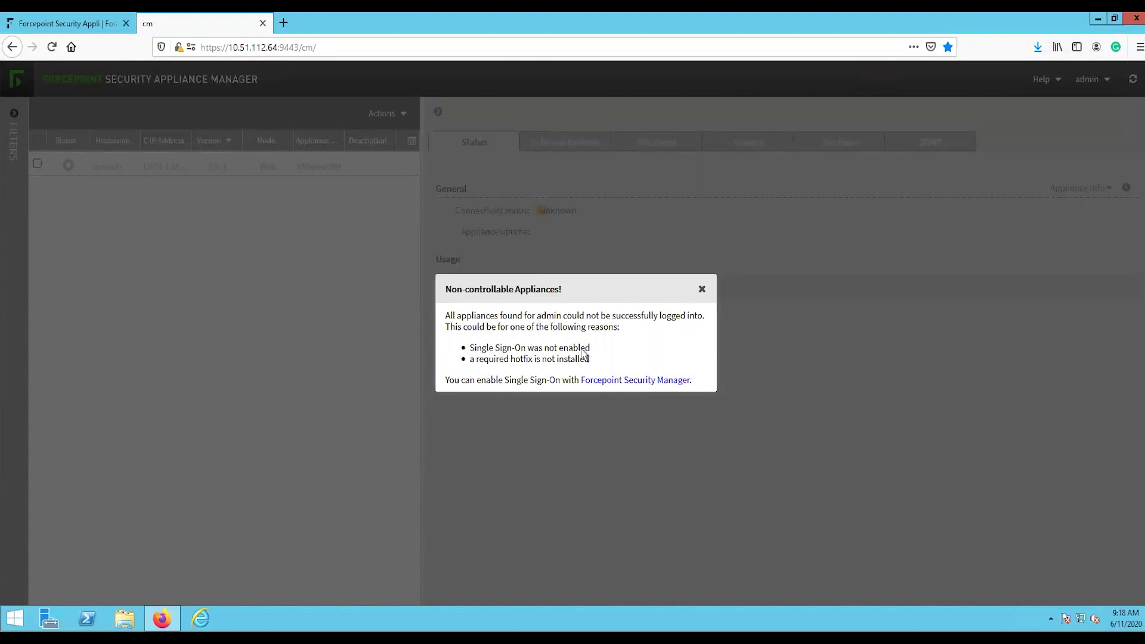
pyautogui.click(702, 288)
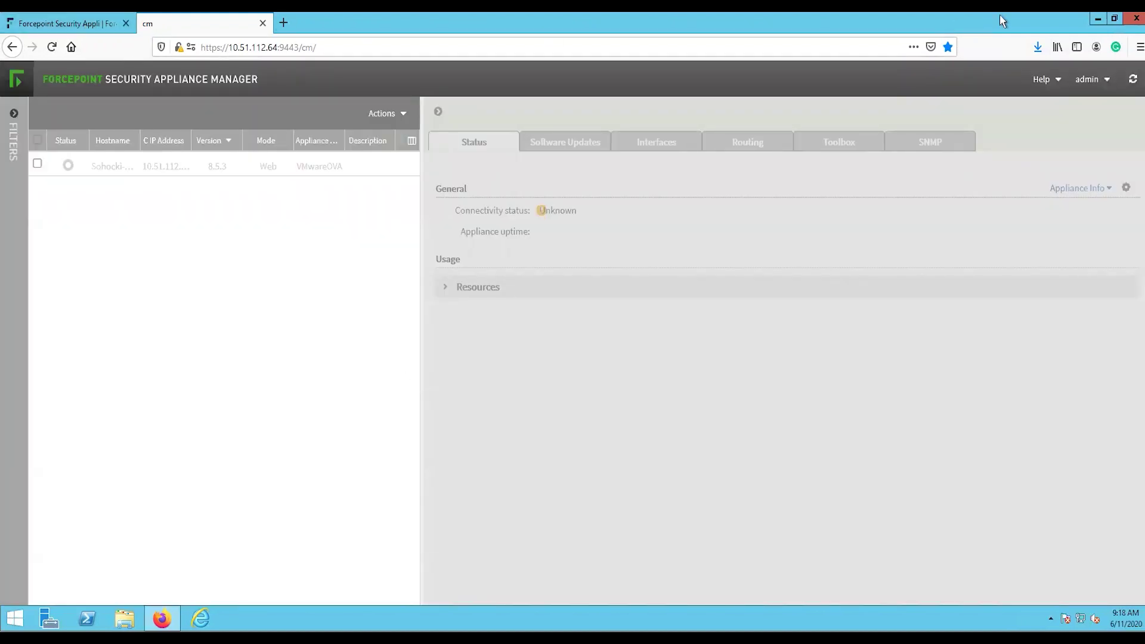
# - Open the Forcepoint Security Manager from its desktop shortcut and log on with the account name and password
pyautogui.click(1098, 18)
pyautogui.doubleClick(20, 171)
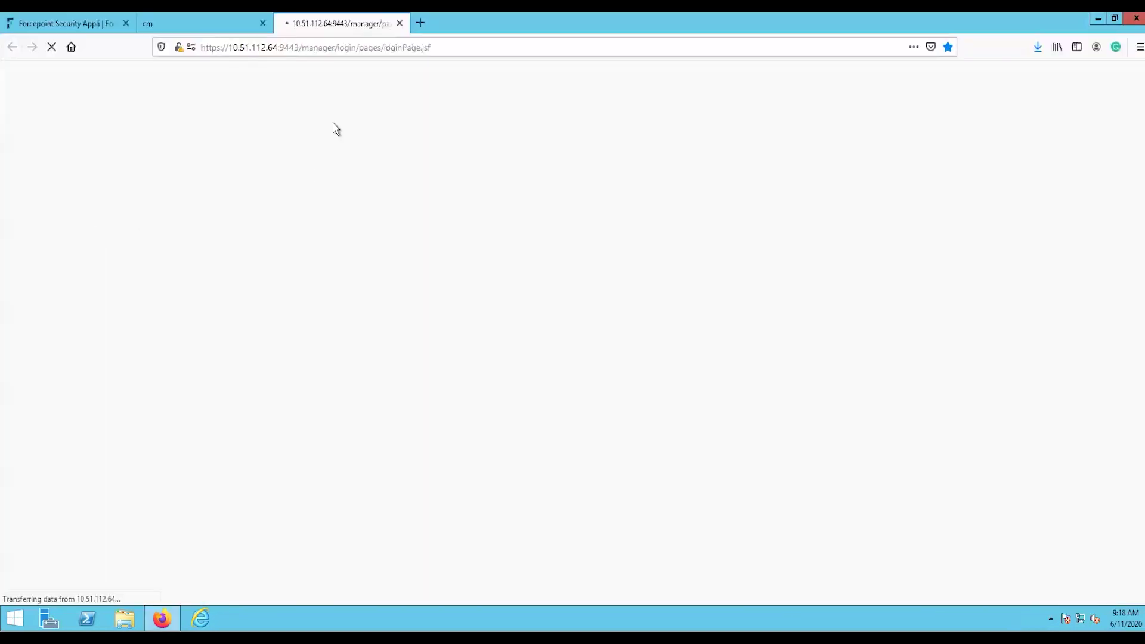
pyautogui.click(581, 309)
pyautogui.click(525, 381)
pyautogui.click(645, 361)
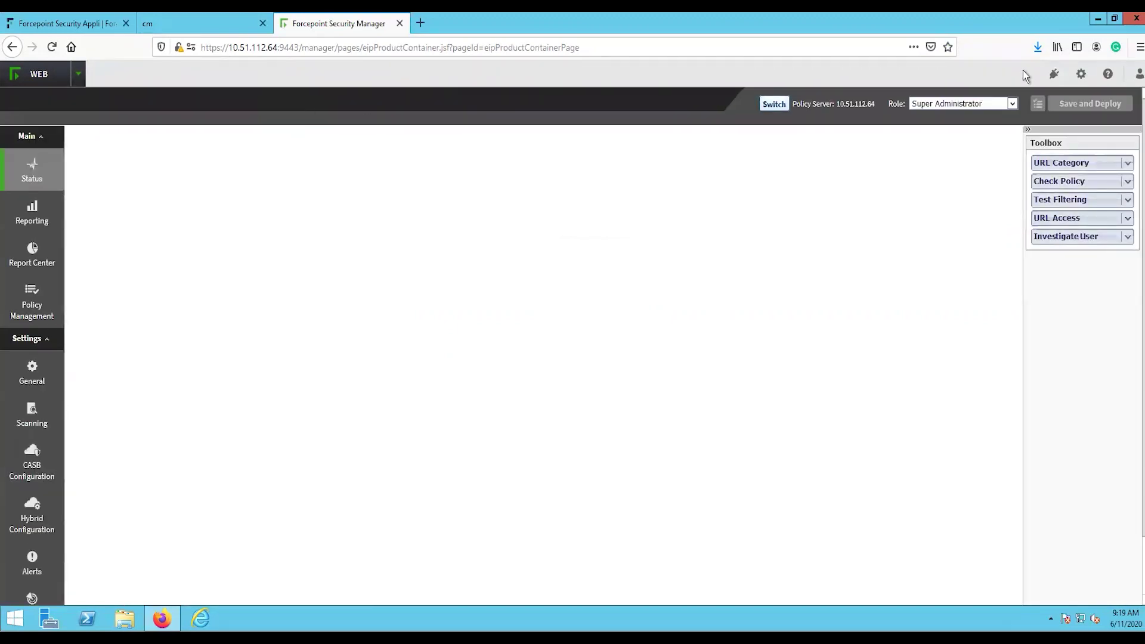
# - Register the appliance at 10.51.112.73 with single sign-on from the Security Manager enabled, filling in the appliance administrator password
pyautogui.click(1054, 75)
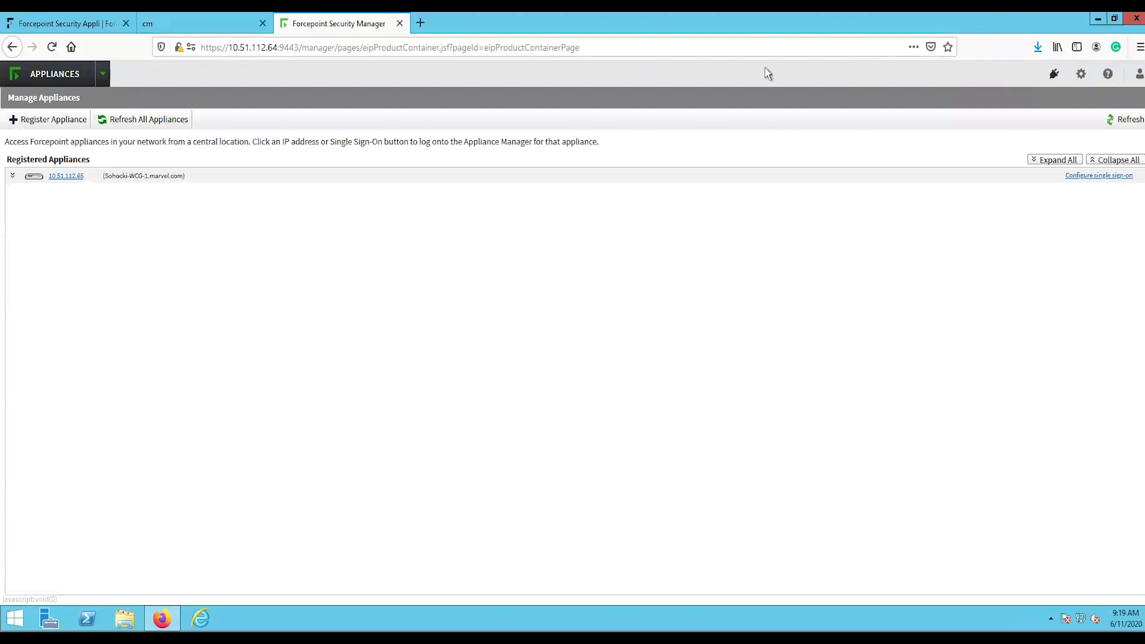
pyautogui.click(19, 120)
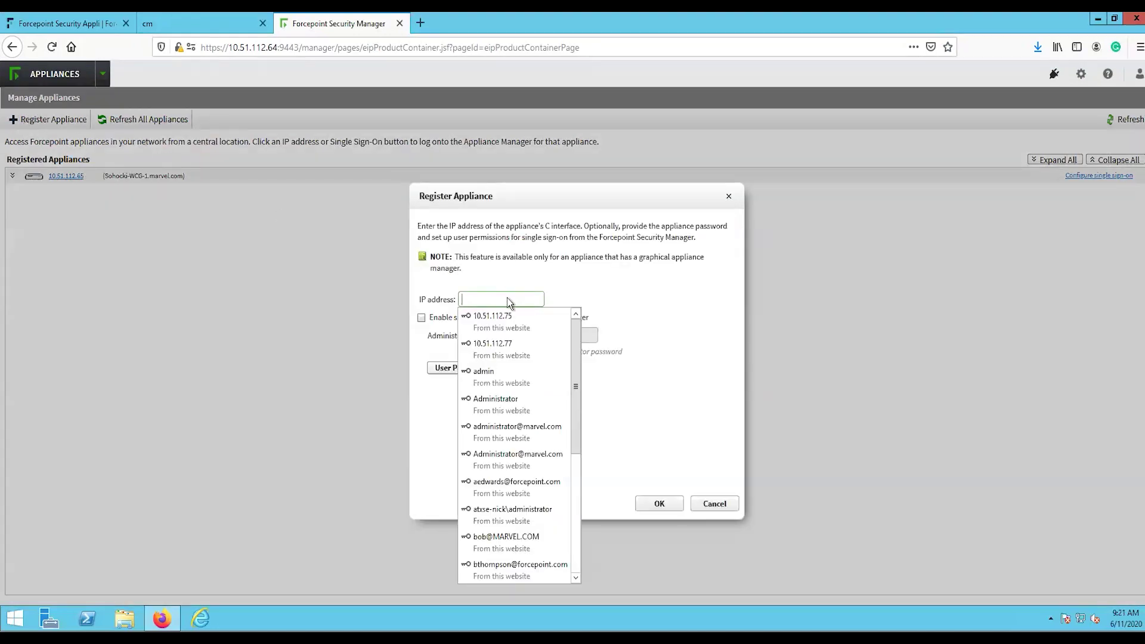
pyautogui.write('10.')
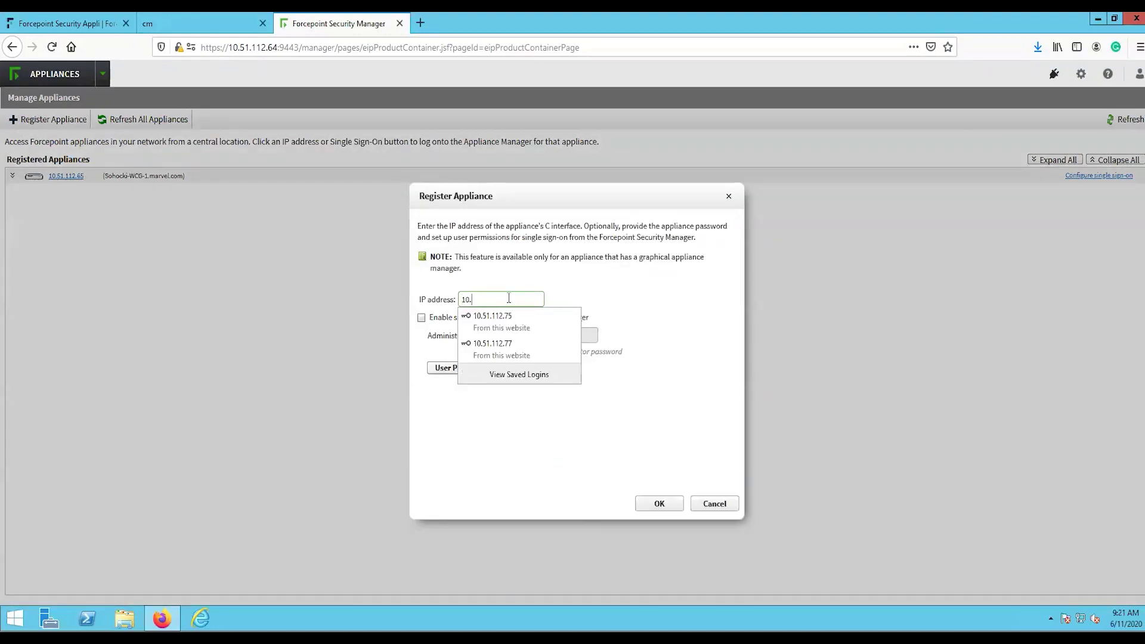
pyautogui.write('51.112.73')
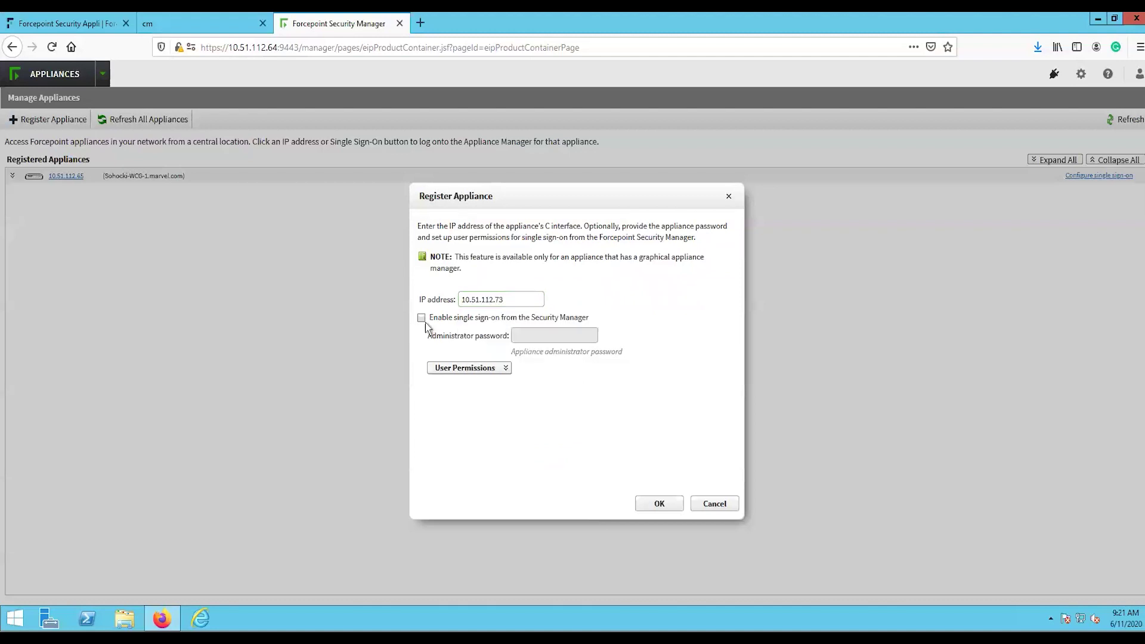
pyautogui.click(421, 318)
pyautogui.click(549, 335)
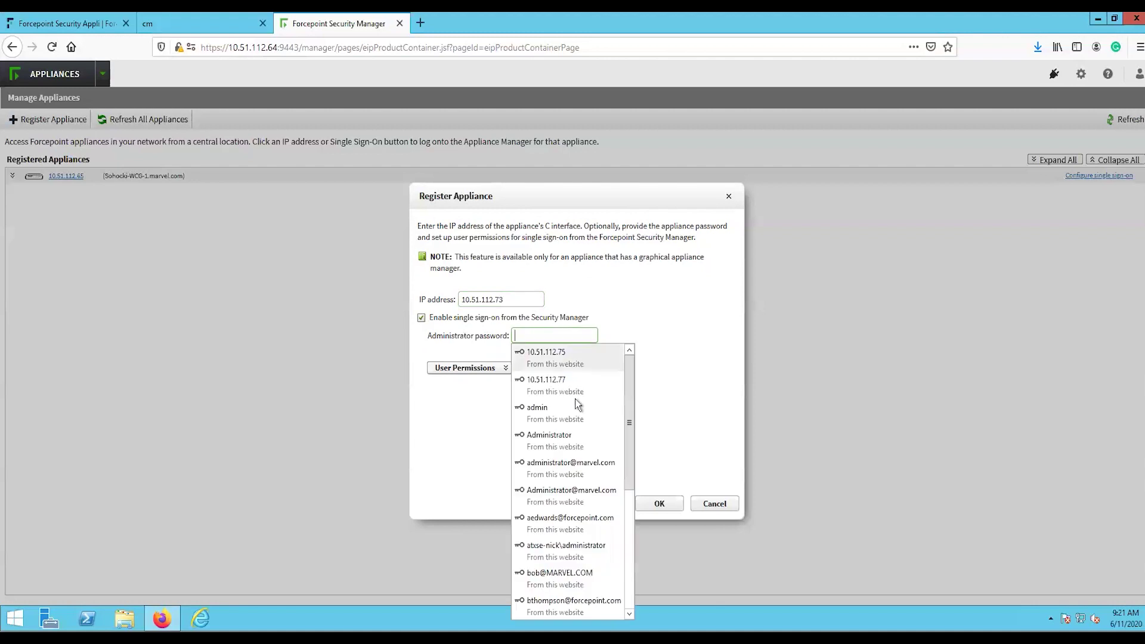
pyautogui.click(569, 417)
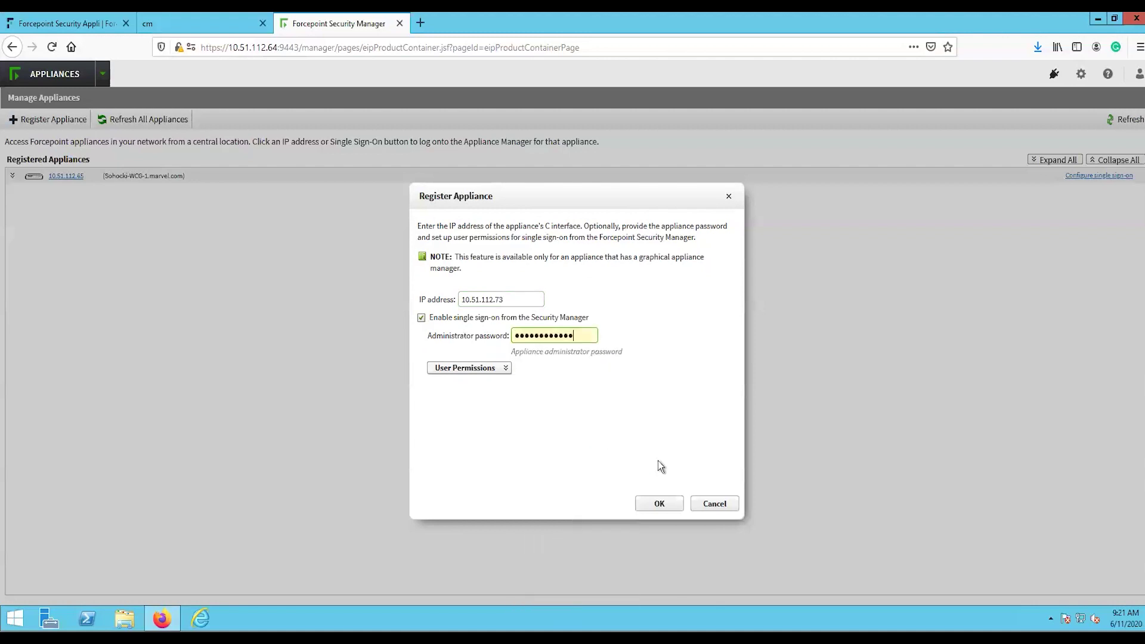
pyautogui.click(649, 507)
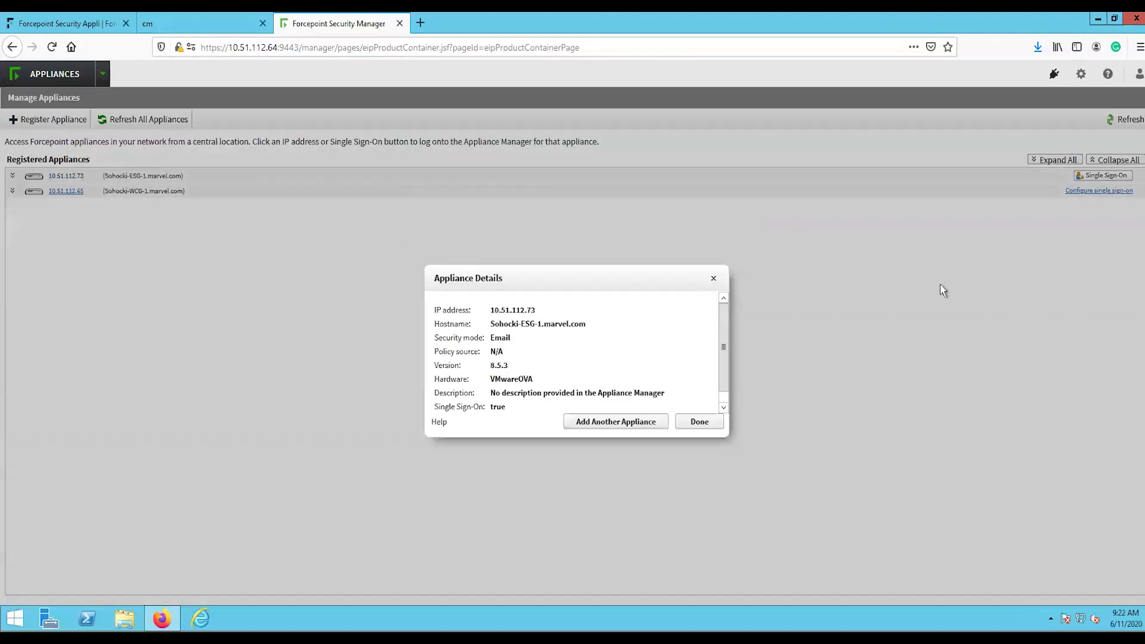
pyautogui.click(695, 423)
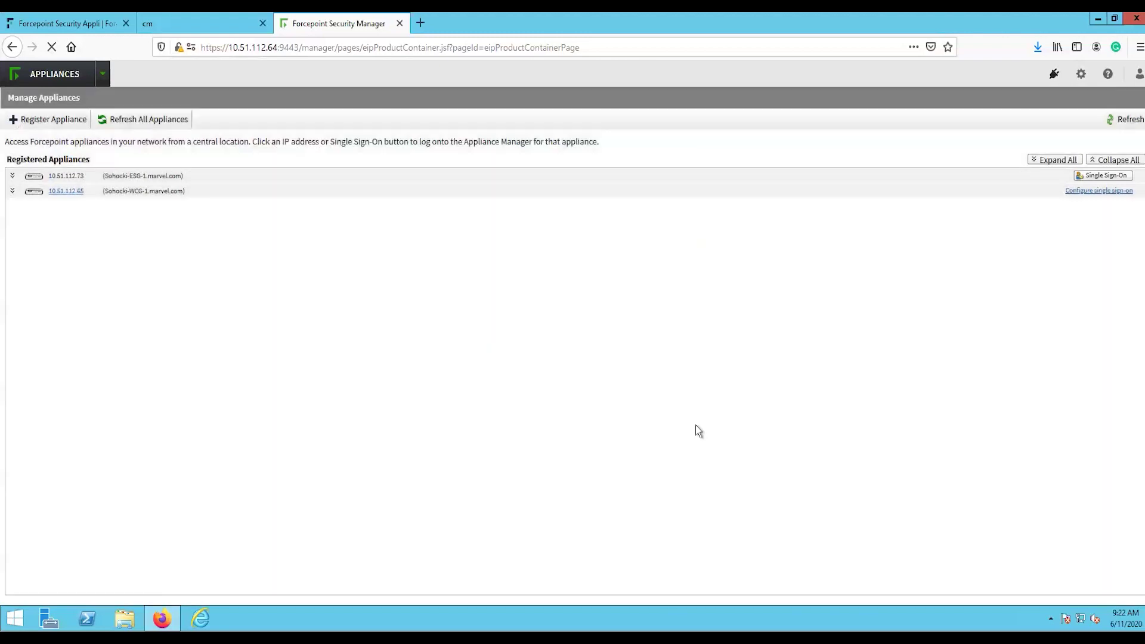
# - Configure single sign-on for the registered appliance 10.51.112.65, filling in its administrator password
pyautogui.click(1099, 190)
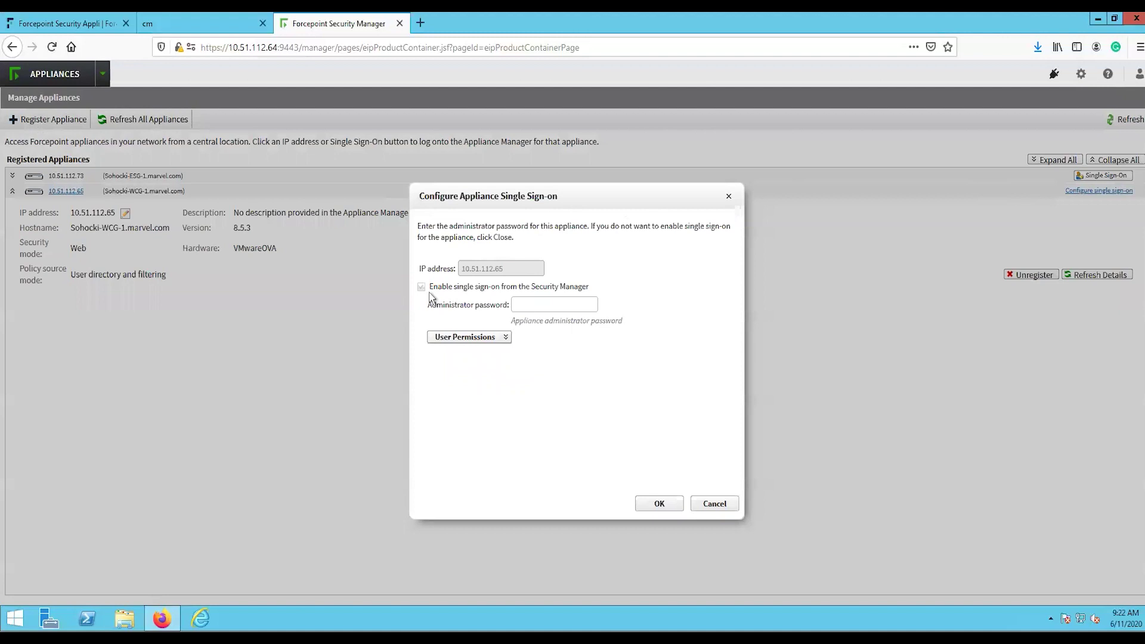
pyautogui.click(540, 305)
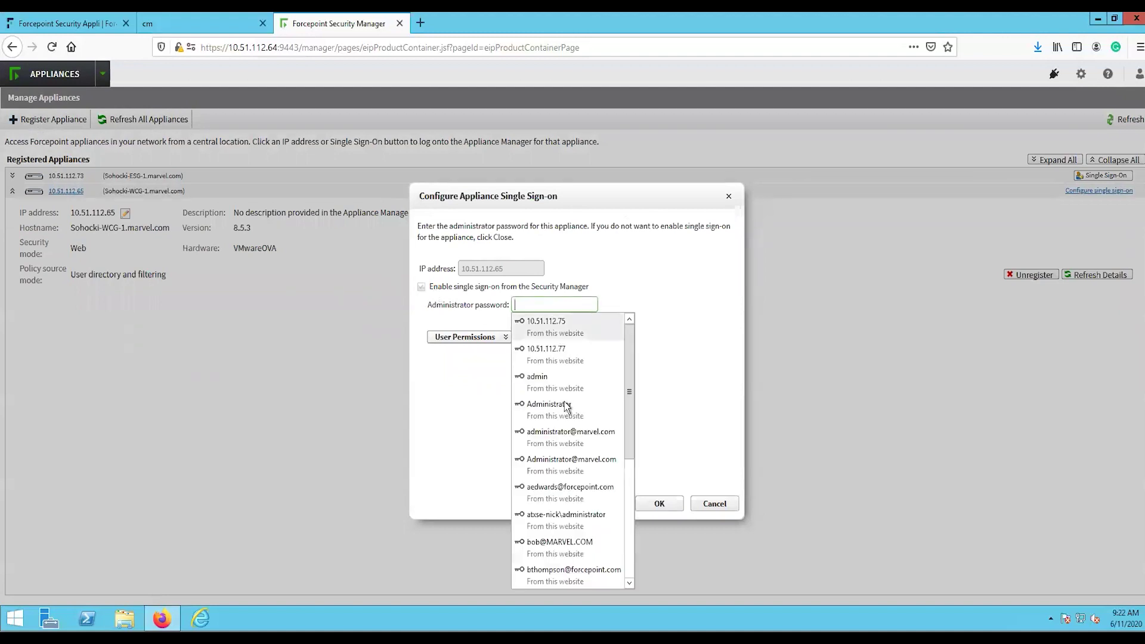
pyautogui.click(570, 389)
pyautogui.click(658, 504)
pyautogui.click(346, 175)
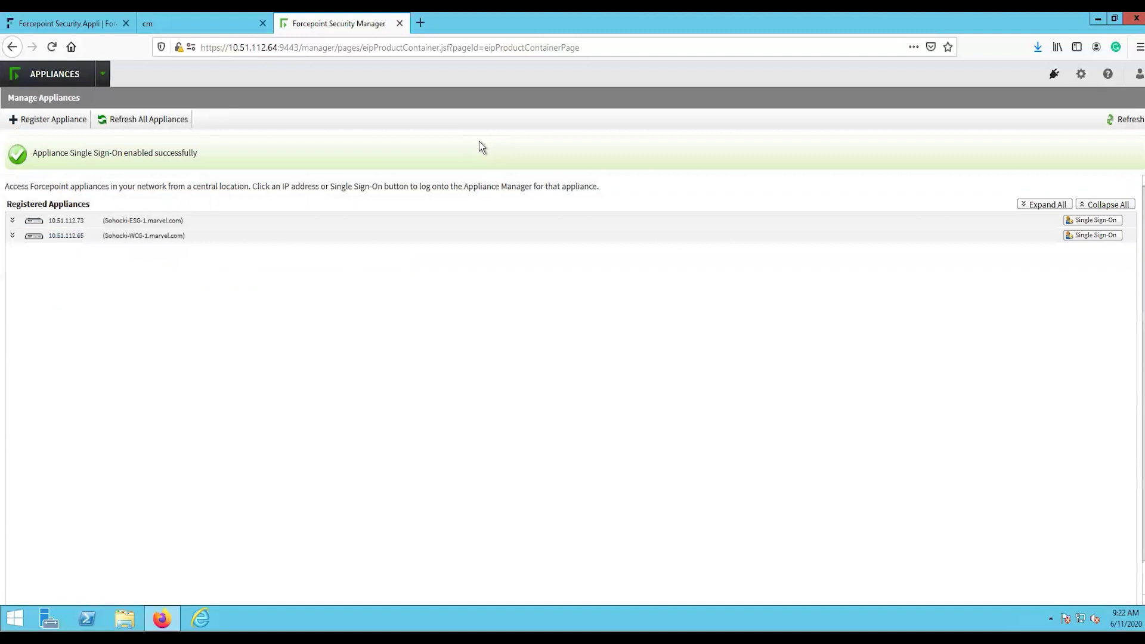
# - Return to the Security Appliance Manager page and reload it
pyautogui.click(192, 23)
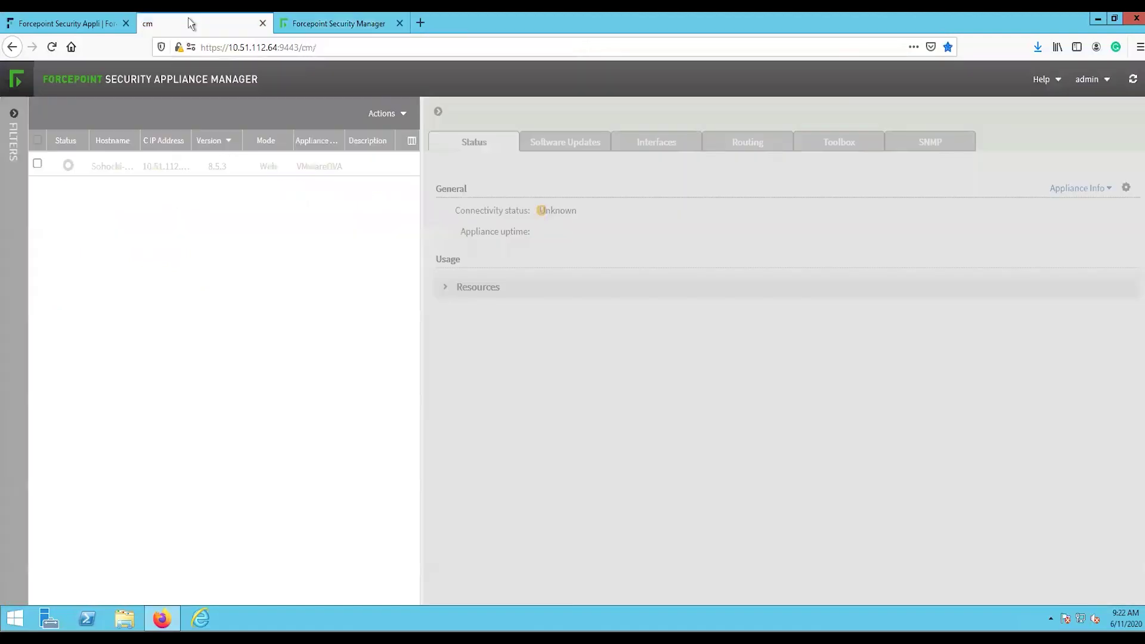
pyautogui.press('F5')
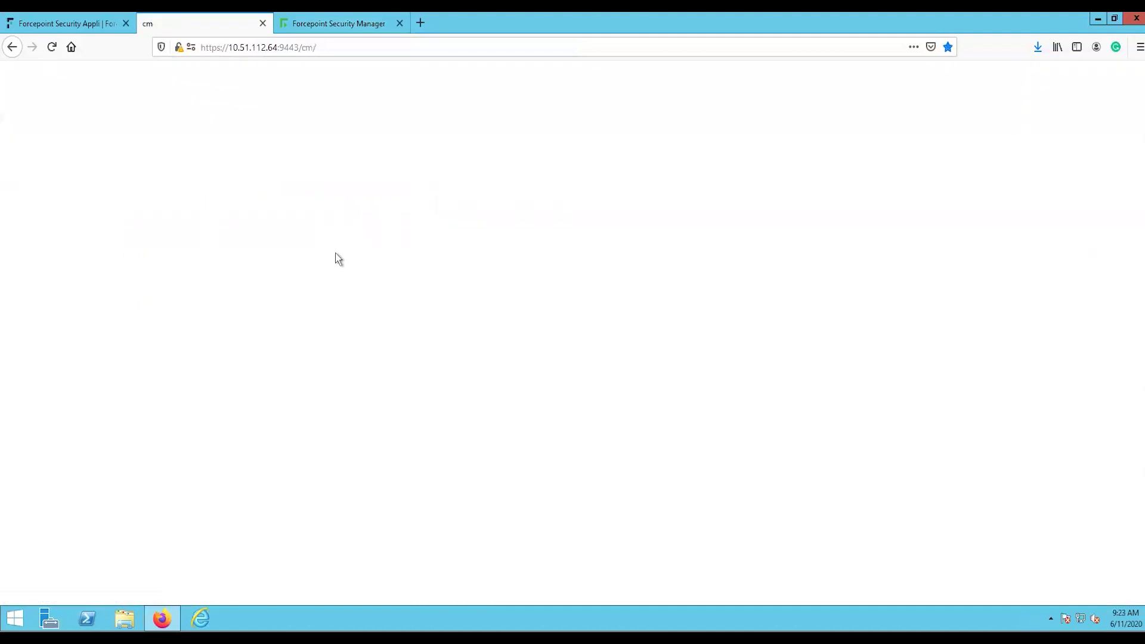